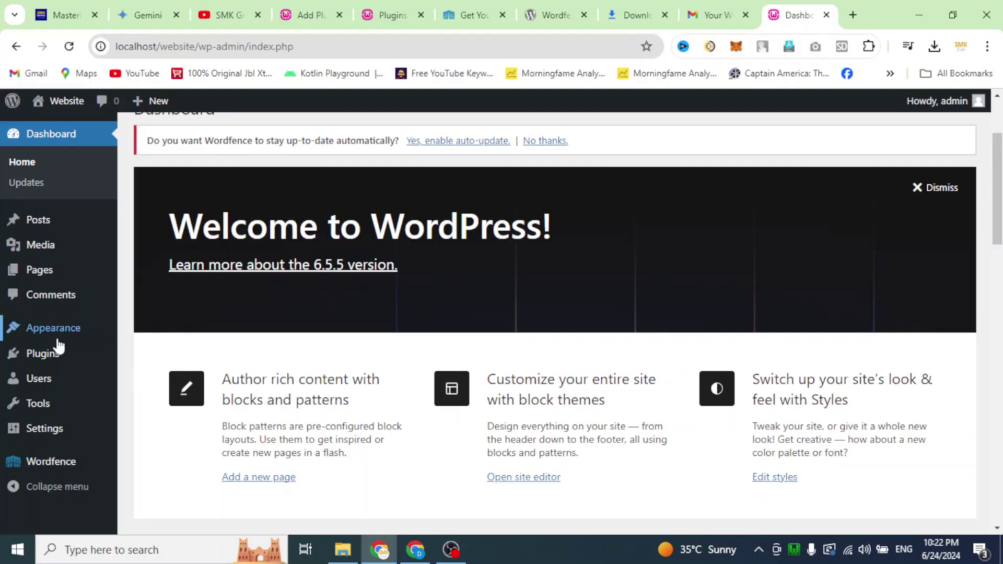
# Search the installed plugins for "wp fastest cache" and copy the search term.
pyautogui.click(47, 353)
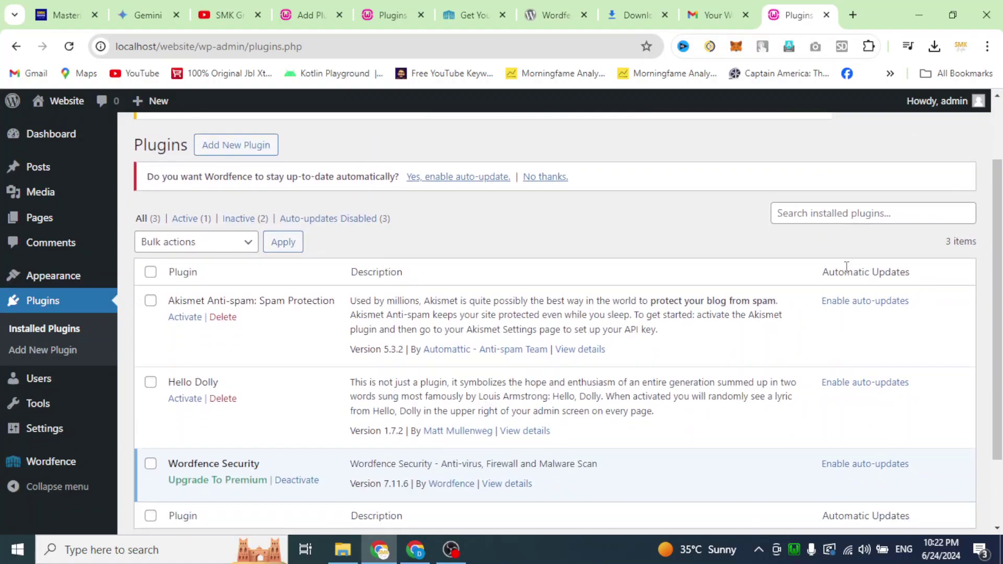
pyautogui.click(822, 213)
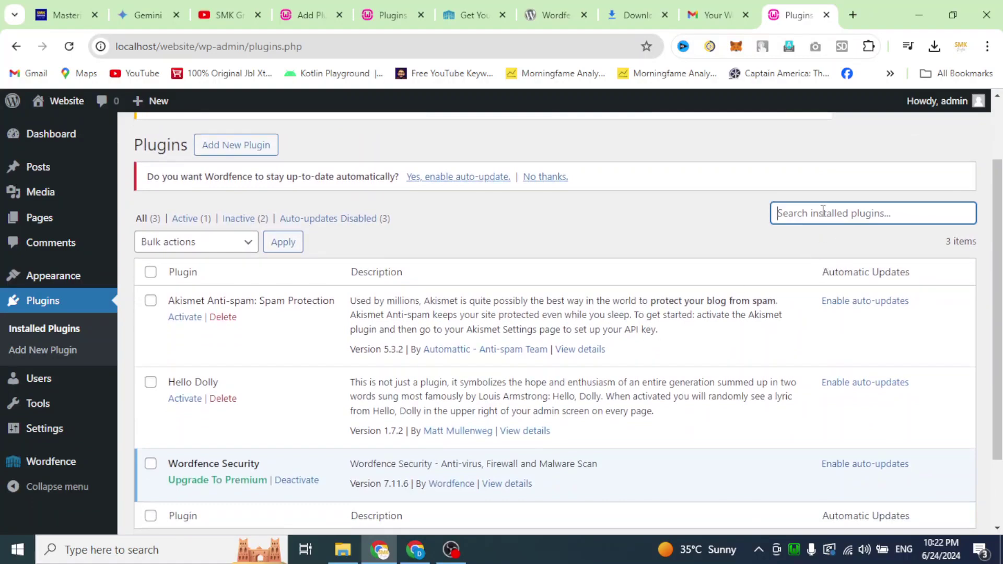
pyautogui.write('wp fastest cache')
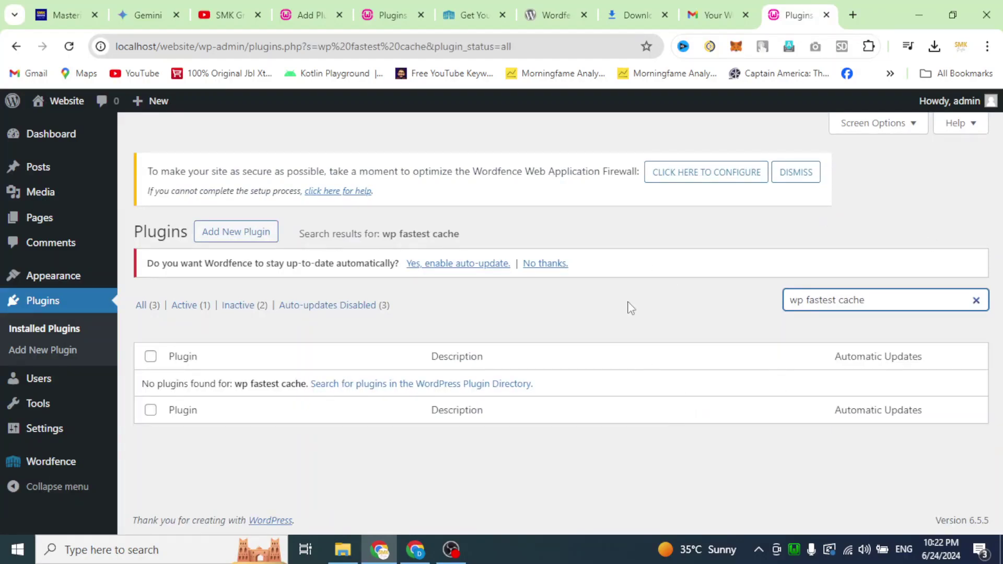
pyautogui.moveTo(913, 295); pyautogui.dragTo(734, 307)
pyautogui.hotkey('ctrl', 'c')
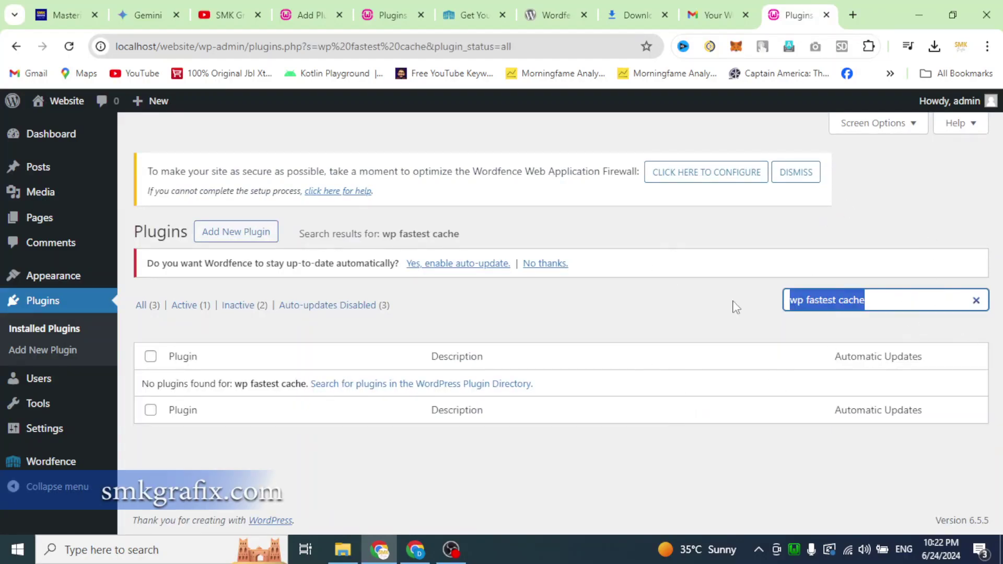
# Search the add-new-plugin directory for the copied term "wp fastest cache".
pyautogui.click(244, 245)
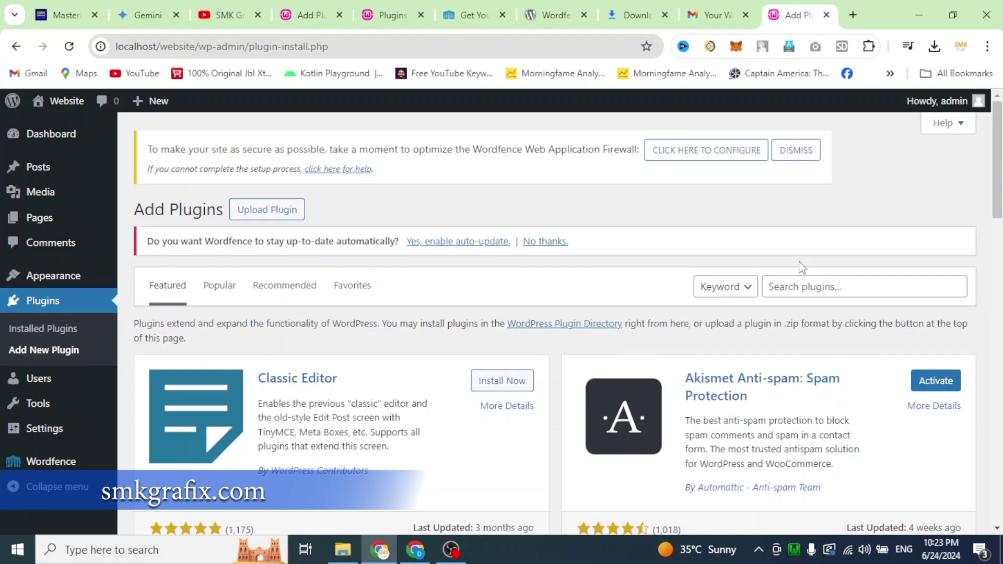
pyautogui.click(811, 286)
pyautogui.hotkey('ctrl', 'v')
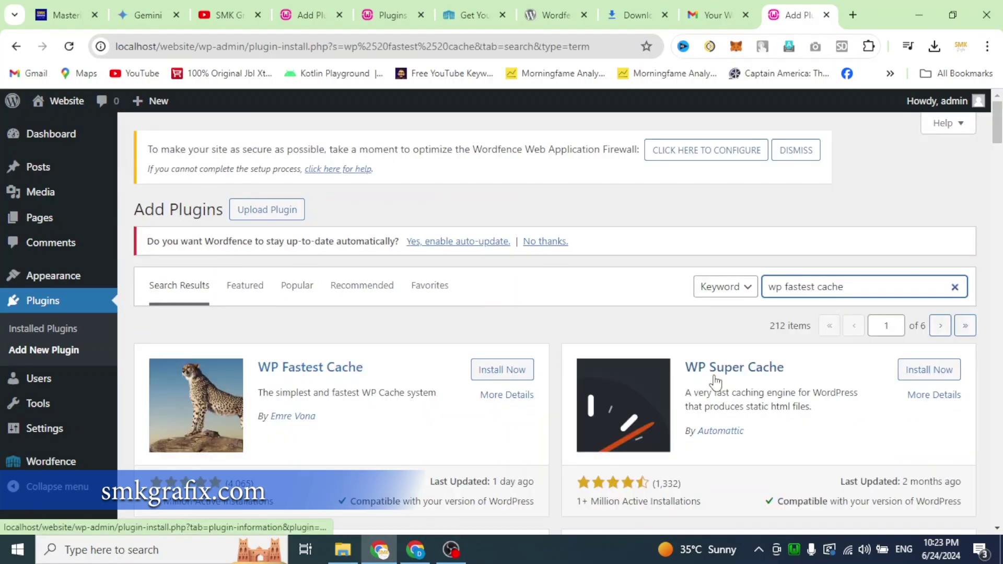
# Install the WP Fastest Cache plugin from the search results and activate it.
pyautogui.scroll(-1, 716, 383)
pyautogui.scroll(-1, 716, 383)
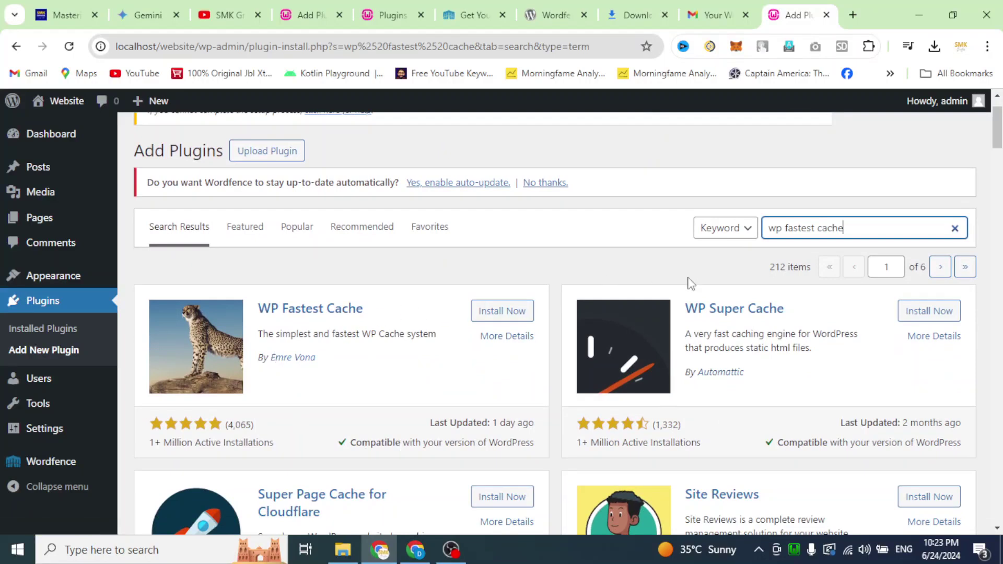
pyautogui.scroll(-1, 418, 429)
pyautogui.scroll(-2, 418, 430)
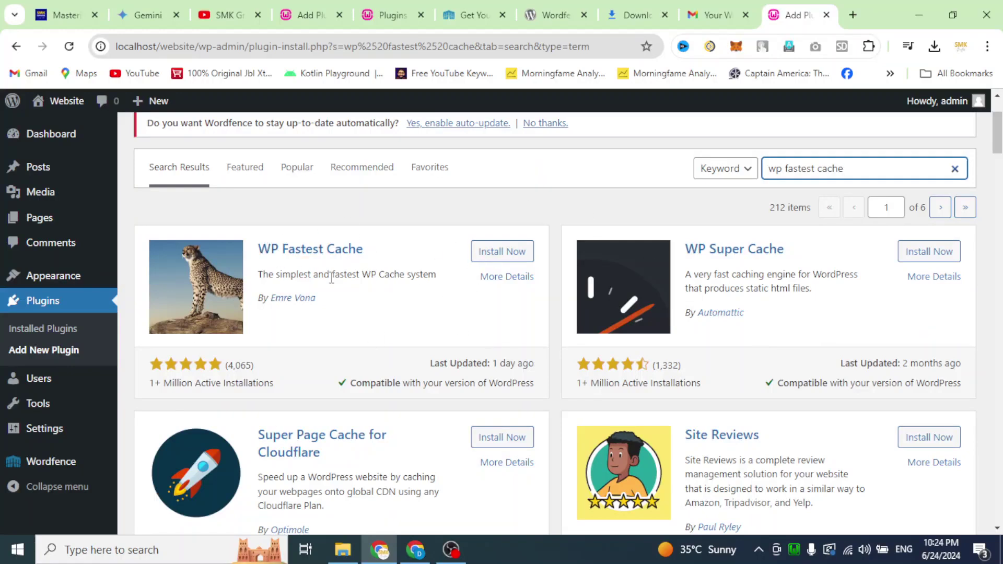
pyautogui.click(504, 253)
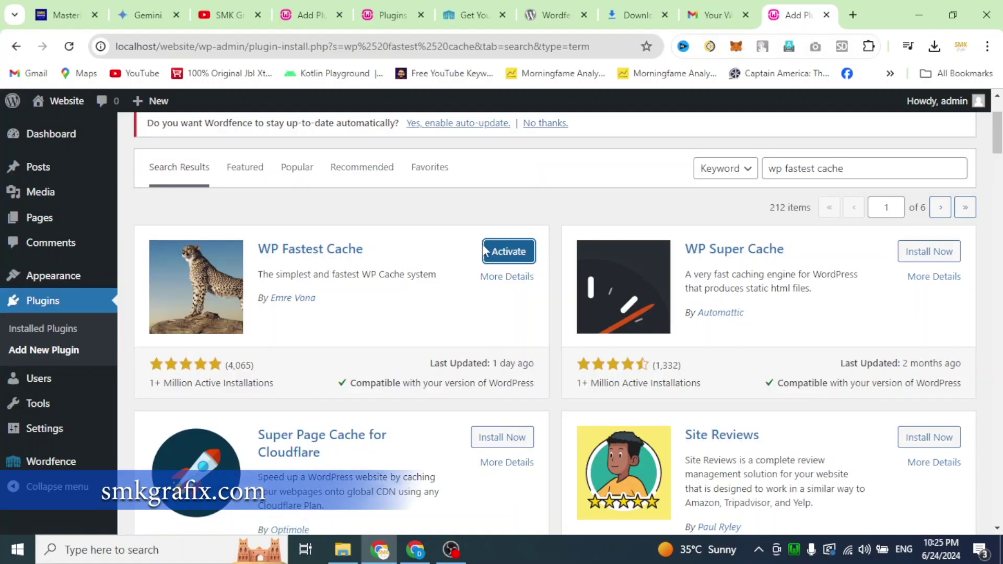
pyautogui.click(509, 255)
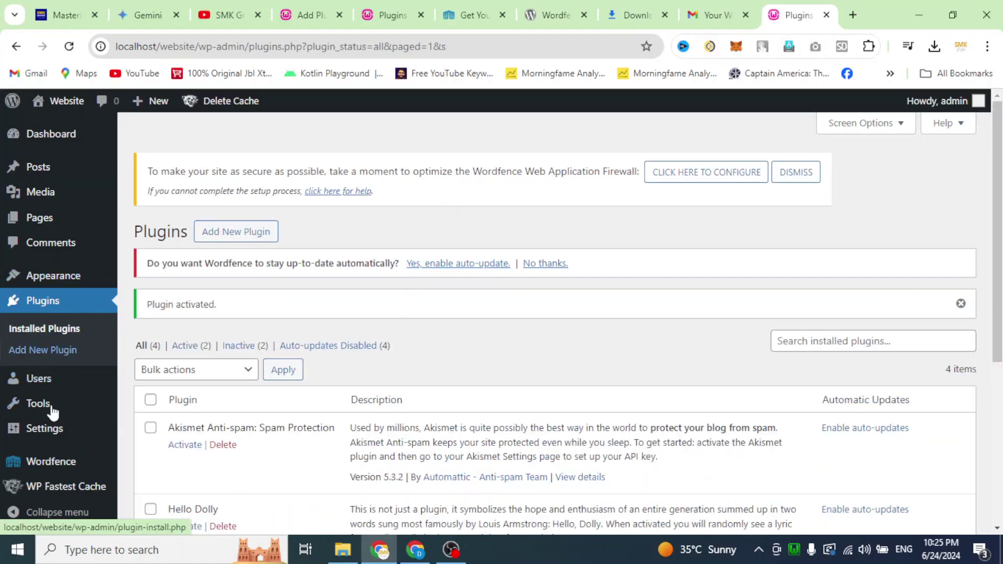
# Open the WP Fastest Cache options and enable the Cache System.
pyautogui.scroll(-2, 36, 426)
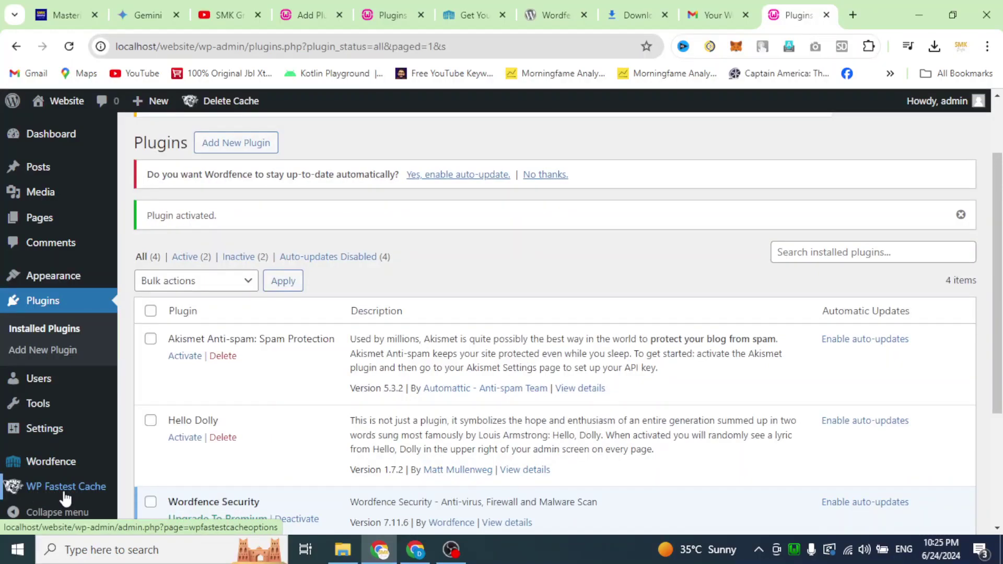
pyautogui.scroll(-2, 259, 463)
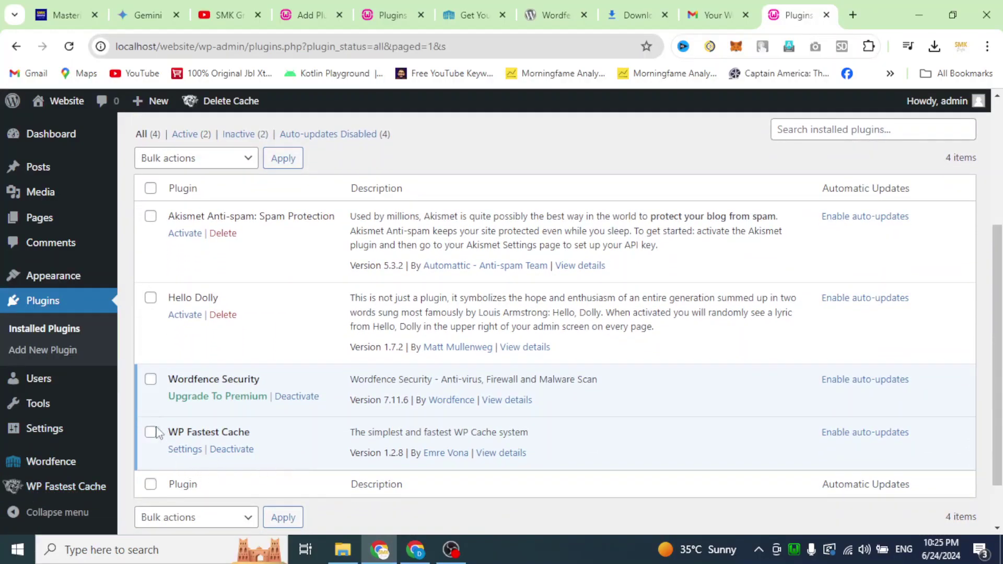
pyautogui.click(75, 491)
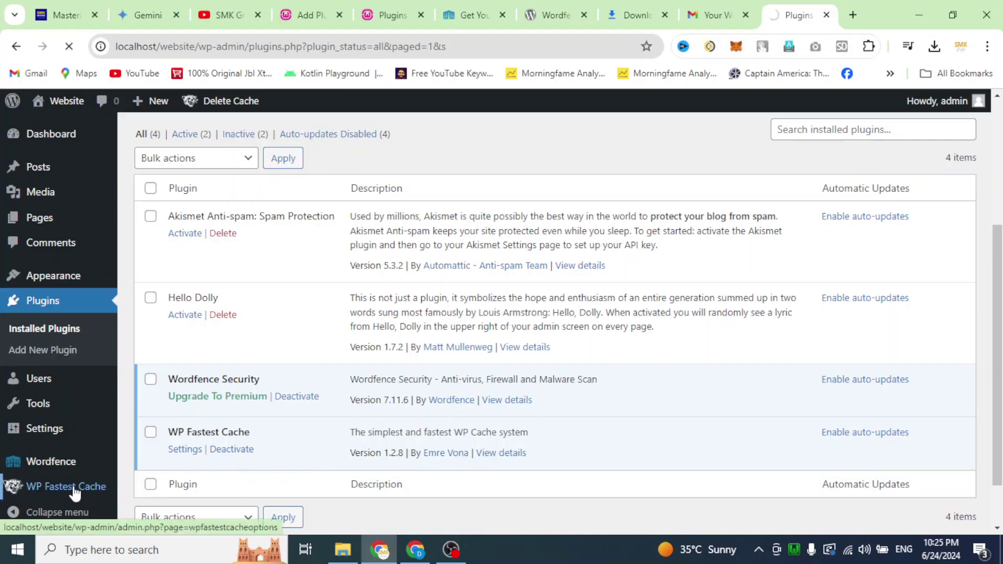
pyautogui.scroll(-3, 503, 423)
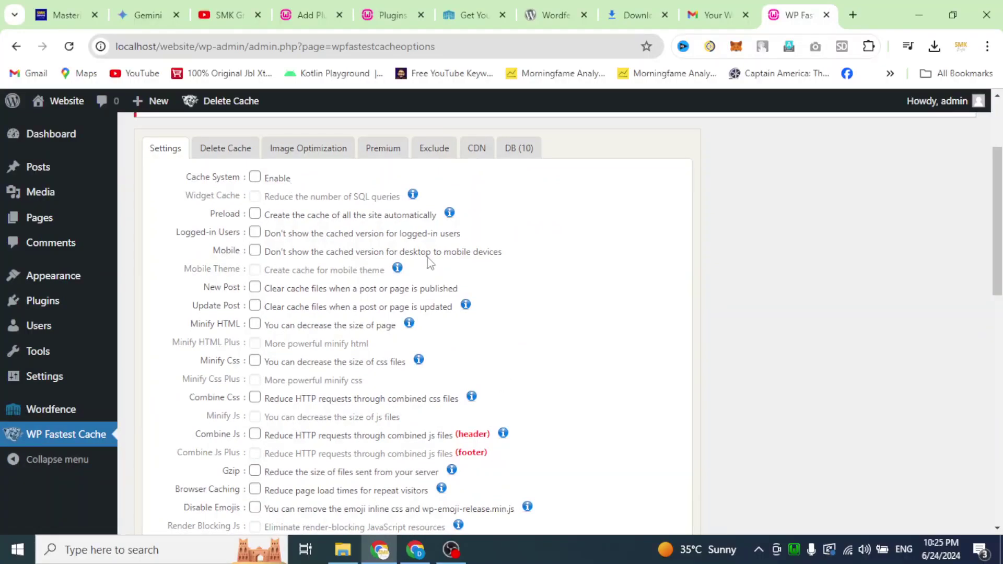
pyautogui.click(255, 177)
# Enable Preload and choose the method "Default (Contents from Newest to Oldest)", continuing to the content types.
pyautogui.click(255, 215)
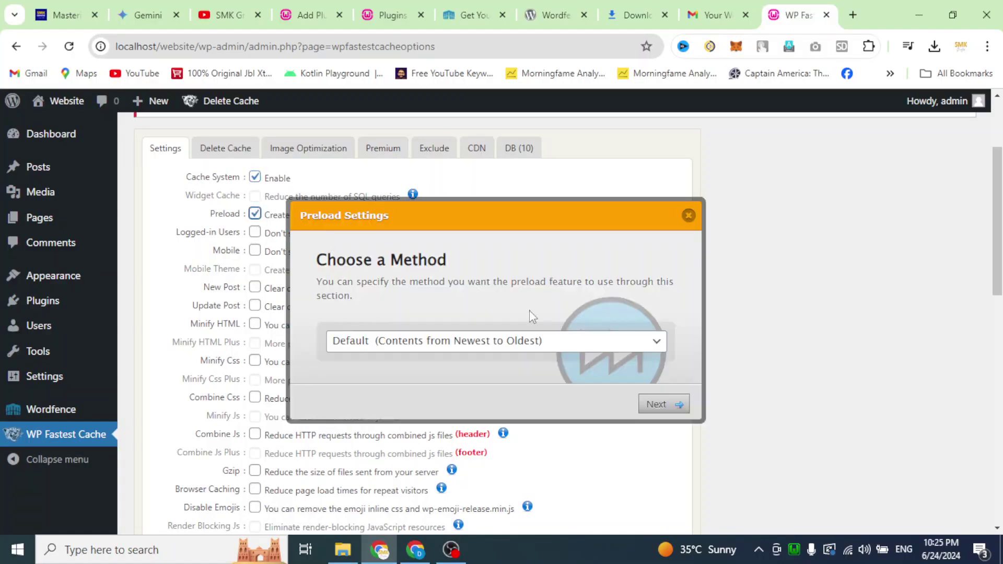
pyautogui.click(638, 342)
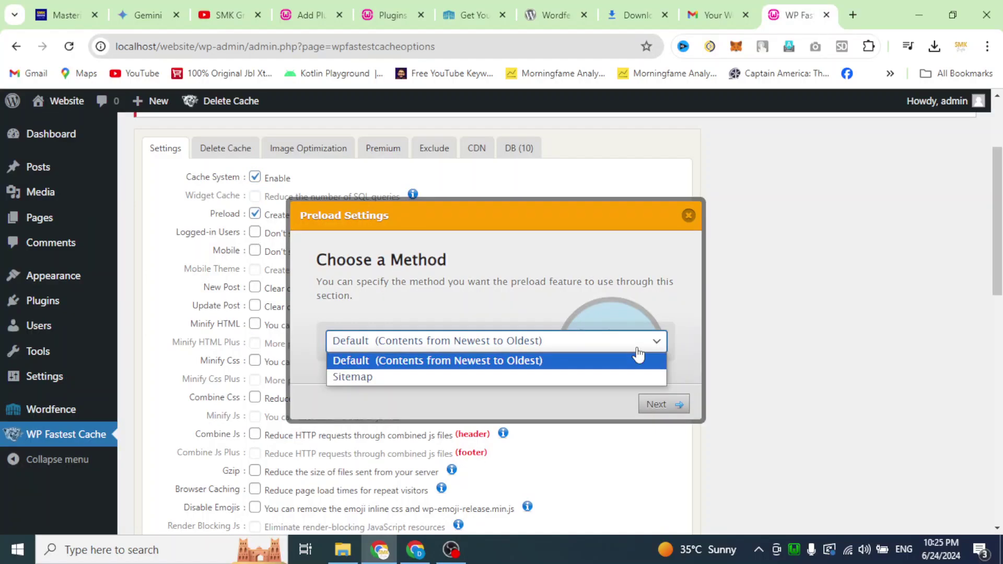
pyautogui.click(638, 360)
pyautogui.click(653, 405)
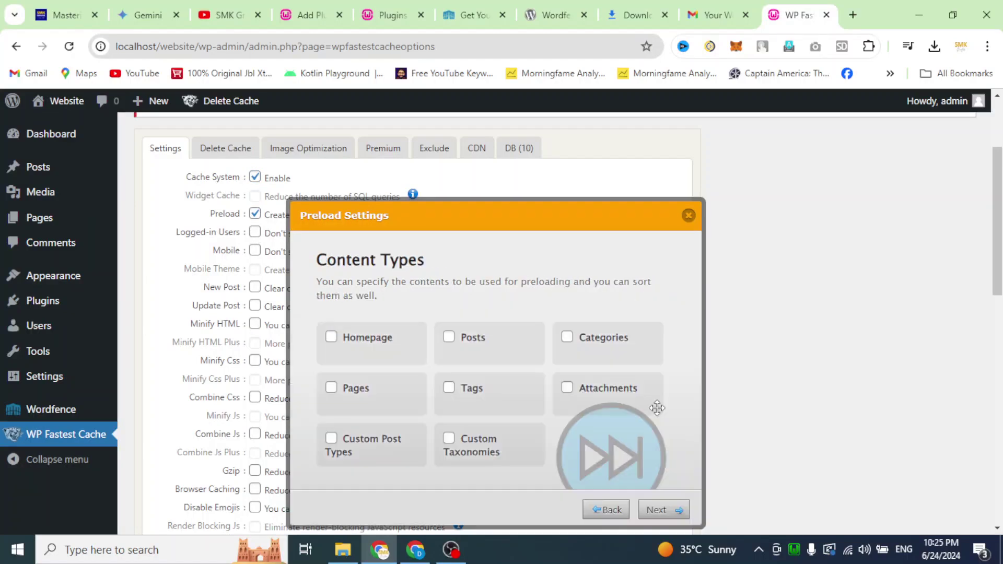
# Include Homepage, Posts, Categories, Attachments, Tags and Pages in the preload, and finish the preload setup with the default advanced settings.
pyautogui.scroll(-1, 346, 397)
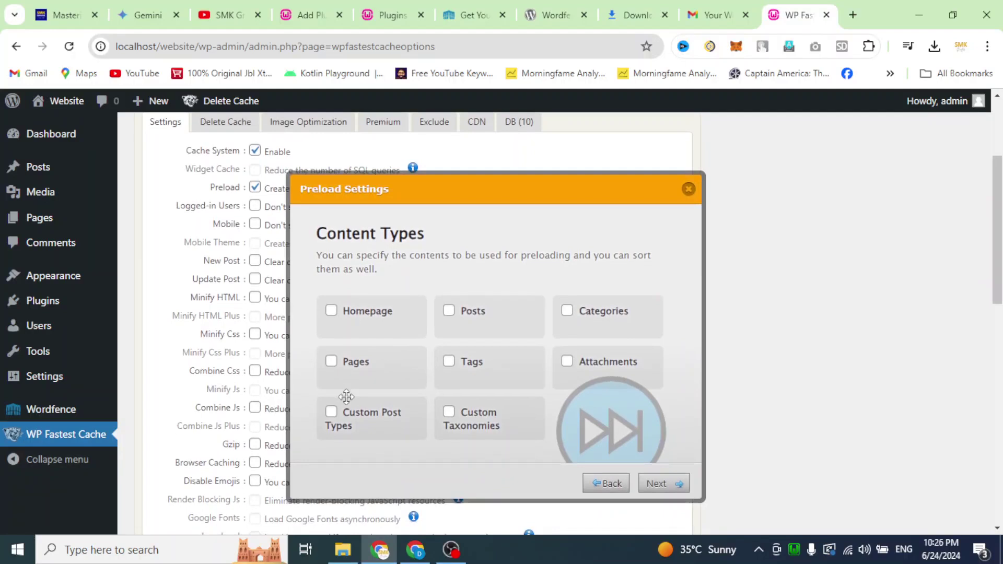
pyautogui.click(331, 311)
pyautogui.click(449, 312)
pyautogui.click(567, 311)
pyautogui.click(567, 361)
pyautogui.click(449, 361)
pyautogui.click(331, 361)
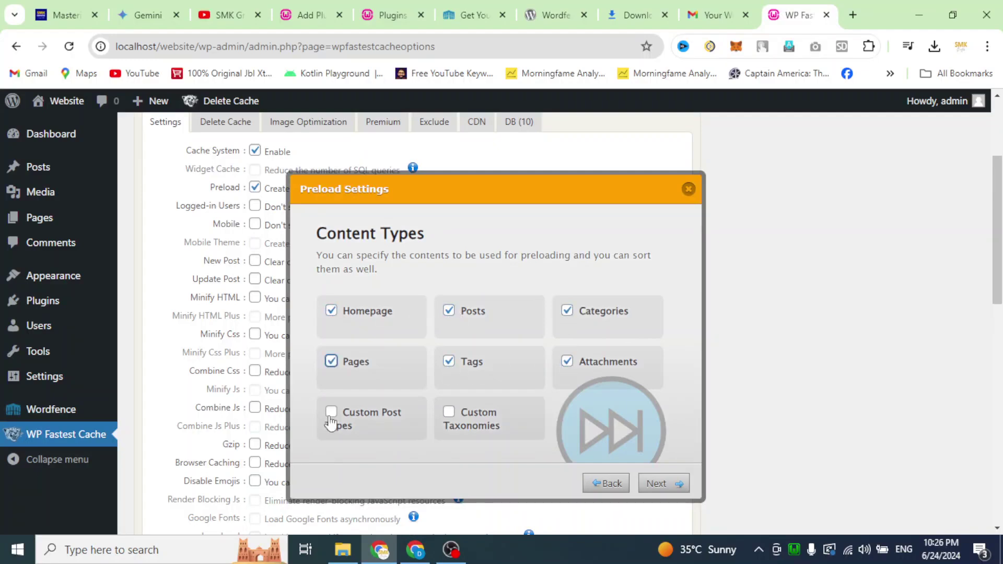
pyautogui.click(659, 485)
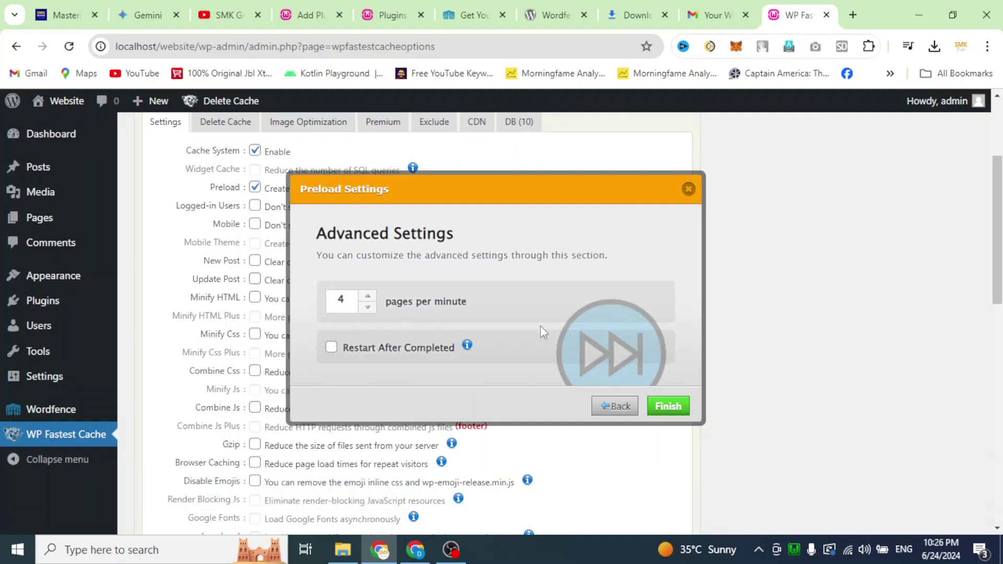
pyautogui.click(668, 405)
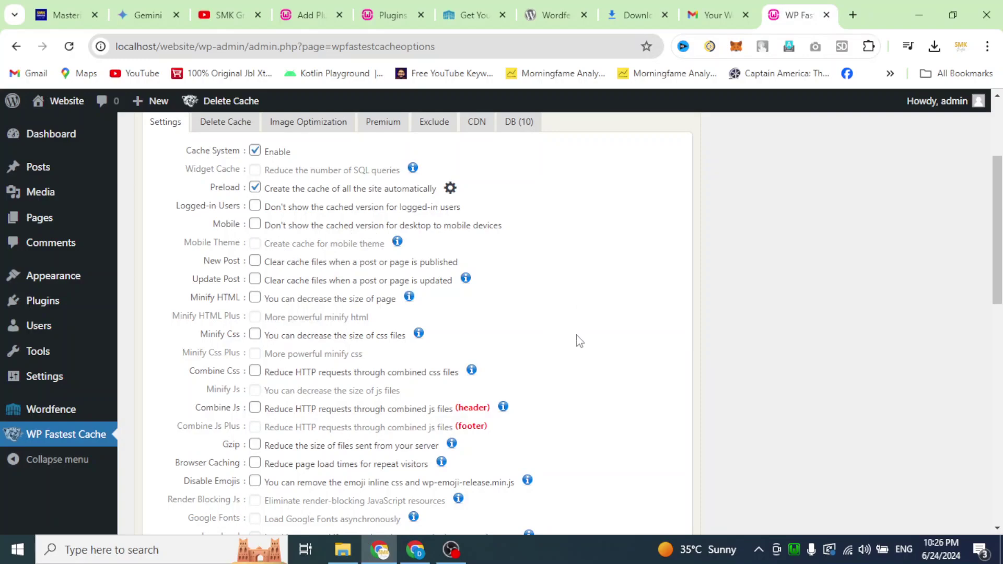
# Open the help article for the Mobile Theme option and read when the Mobile and Mobile Theme options should be enabled.
pyautogui.click(397, 244)
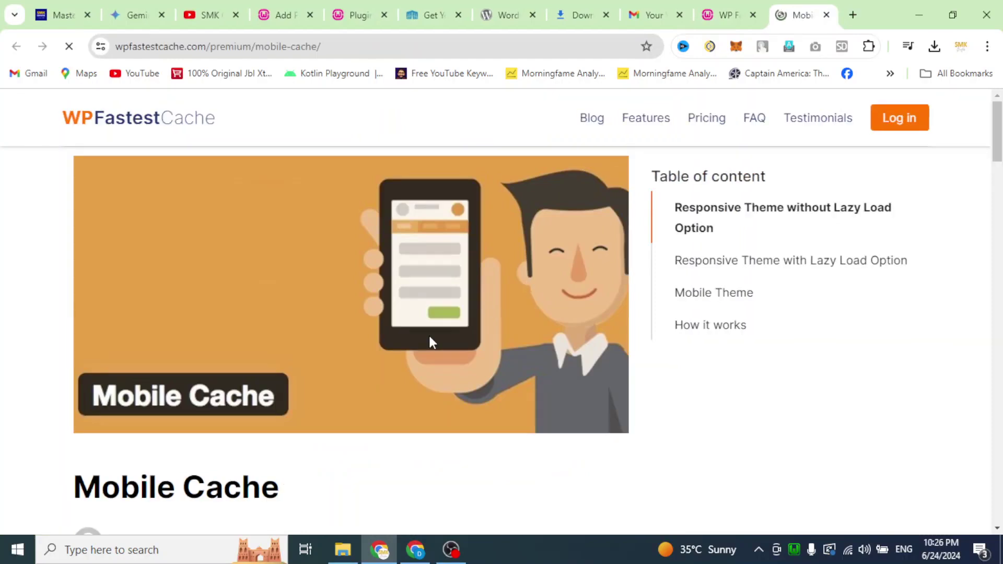
pyautogui.scroll(-6, 429, 341)
pyautogui.scroll(-9, 429, 341)
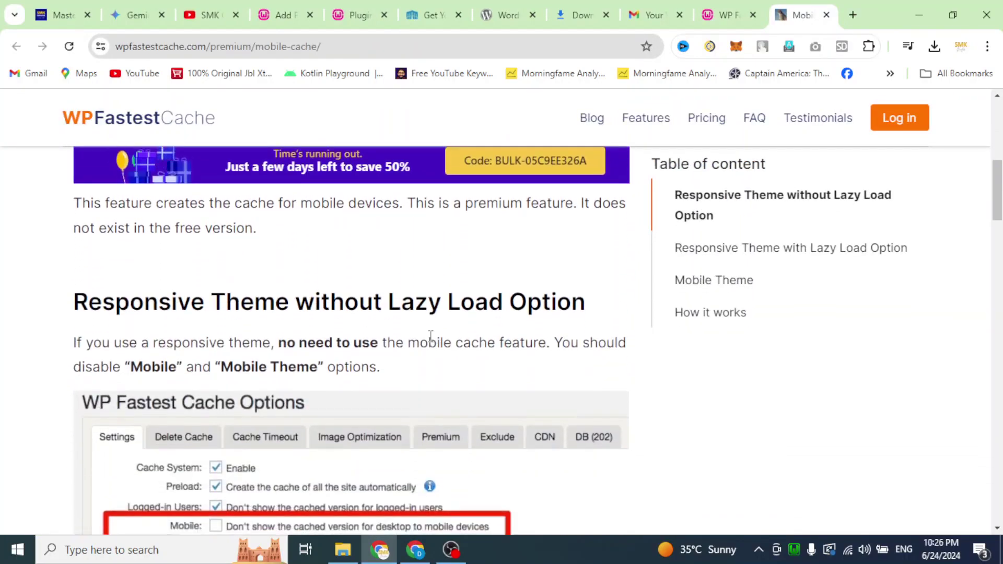
pyautogui.scroll(-5, 430, 341)
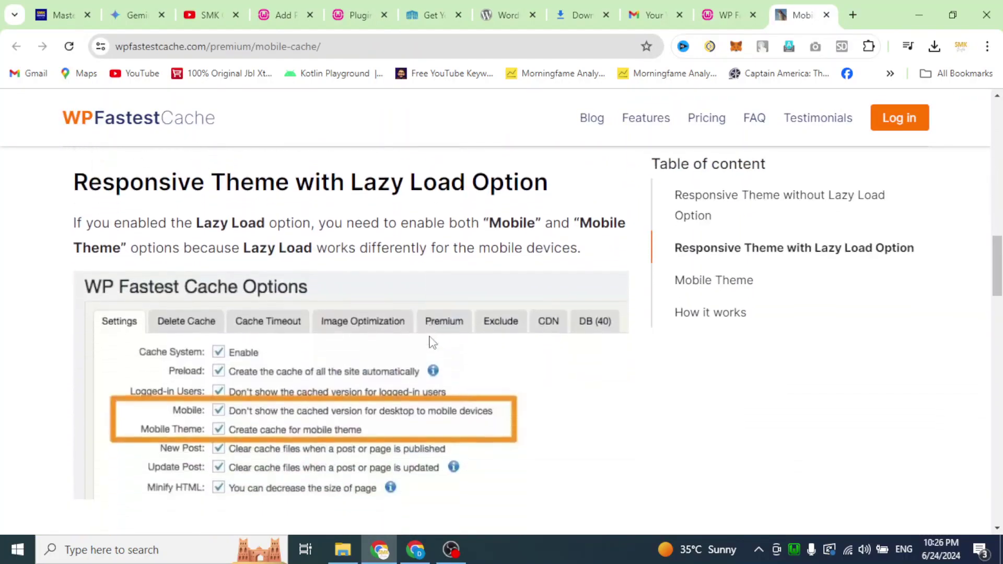
pyautogui.scroll(-4, 429, 340)
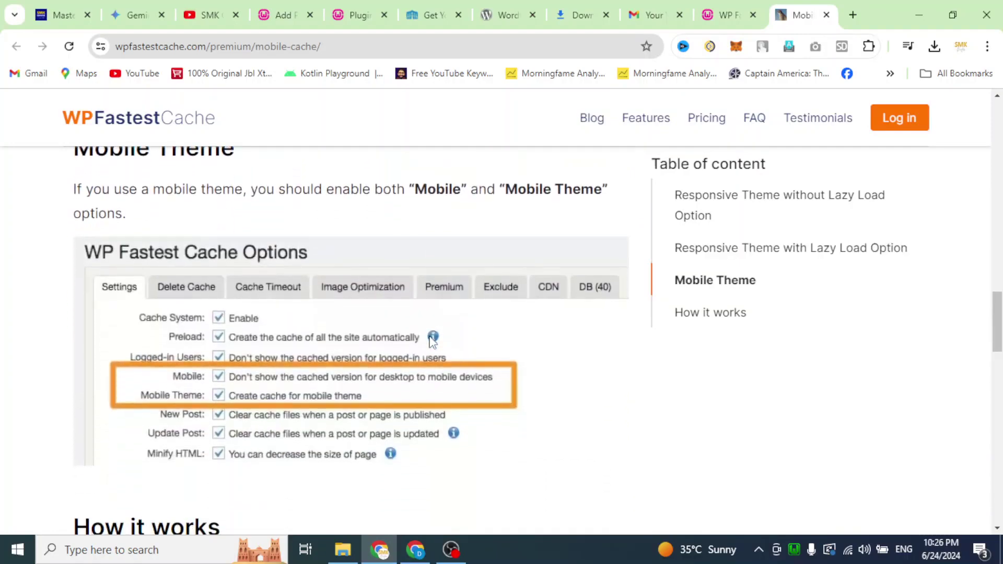
pyautogui.scroll(-10, 433, 342)
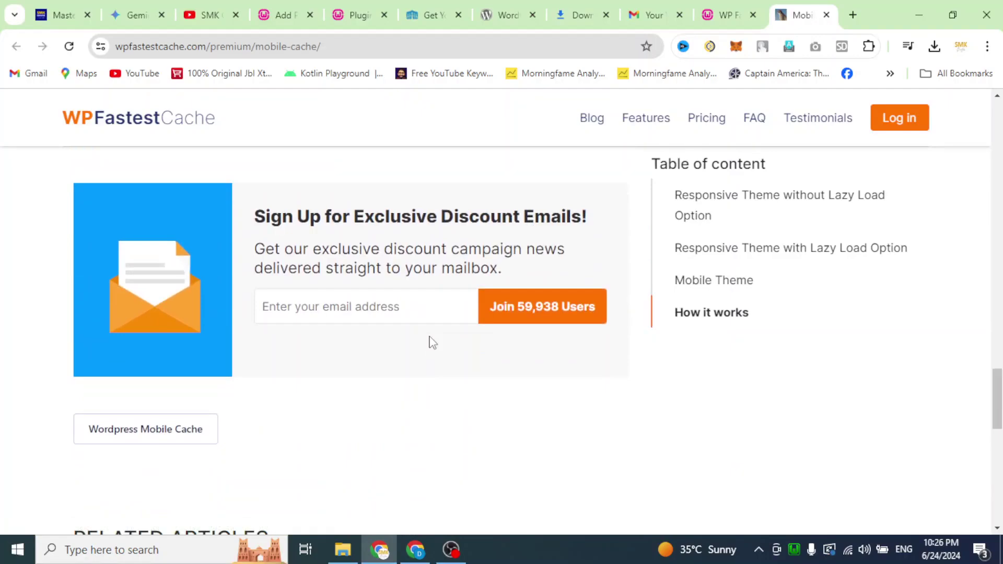
pyautogui.scroll(10, 433, 343)
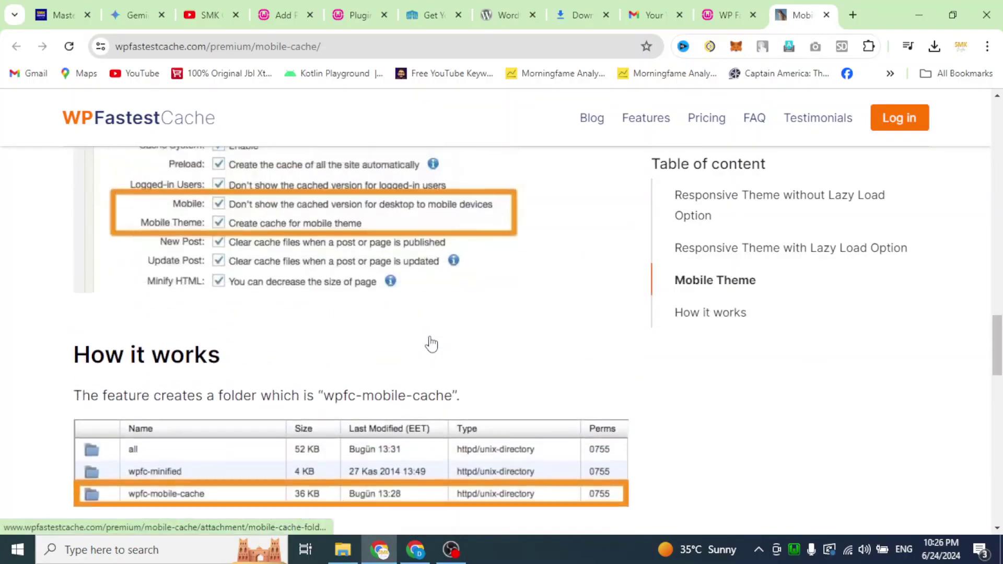
pyautogui.scroll(5, 431, 343)
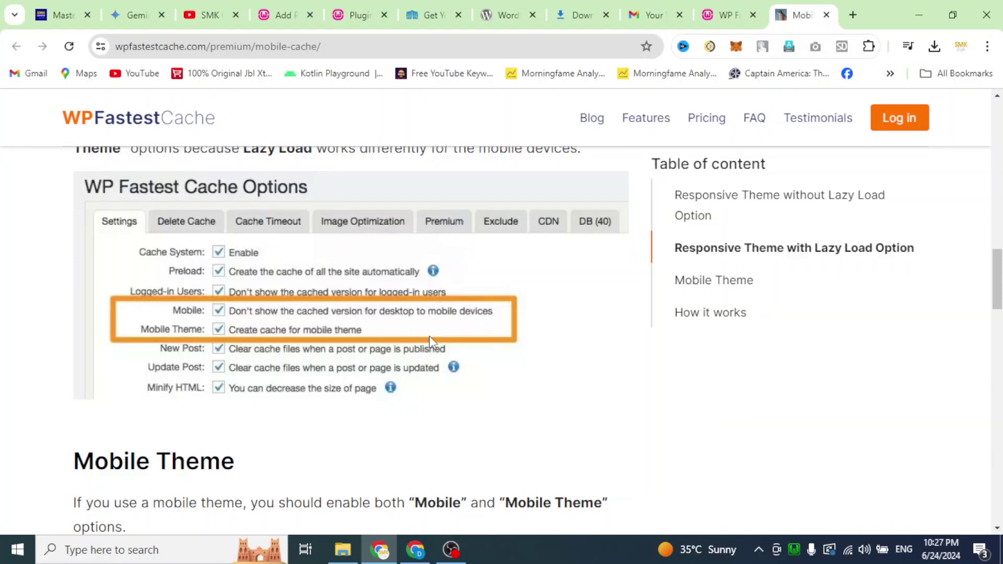
pyautogui.scroll(3, 430, 341)
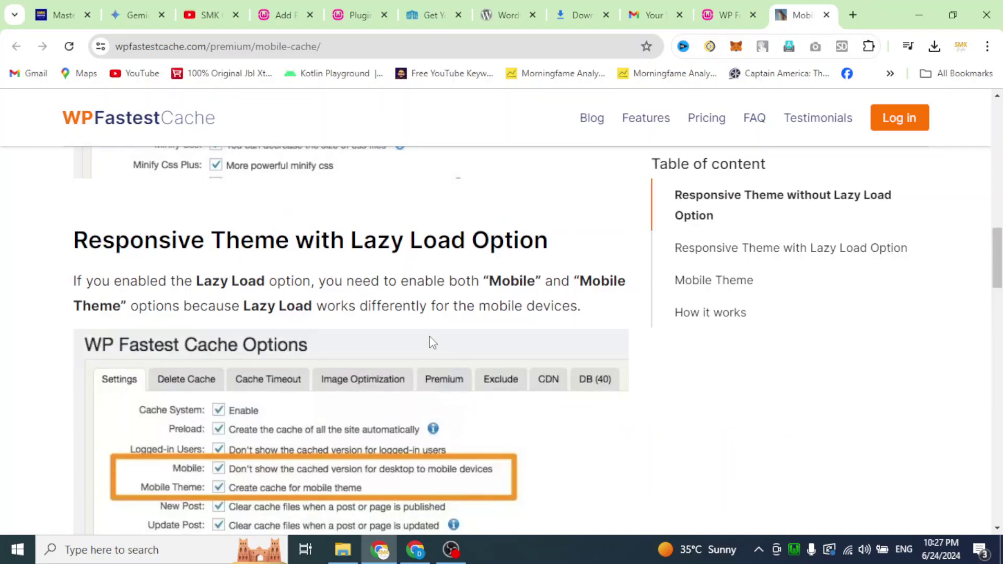
pyautogui.scroll(13, 430, 341)
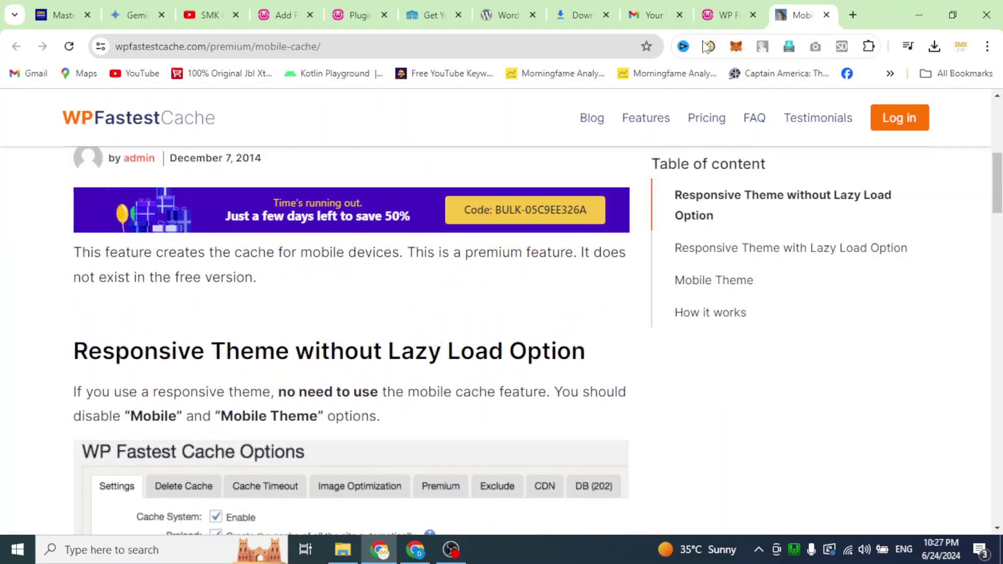
# Return to the WP Fastest Cache options and review the Delete Cache and Image Optimization sections.
pyautogui.hotkey('ctrl', 'shift', 'Tab')
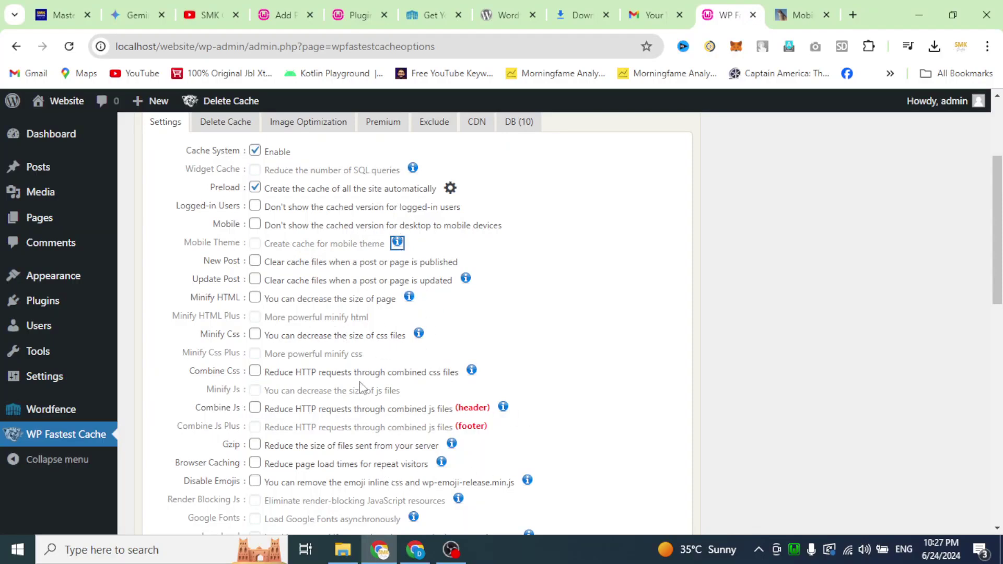
pyautogui.scroll(2, 360, 389)
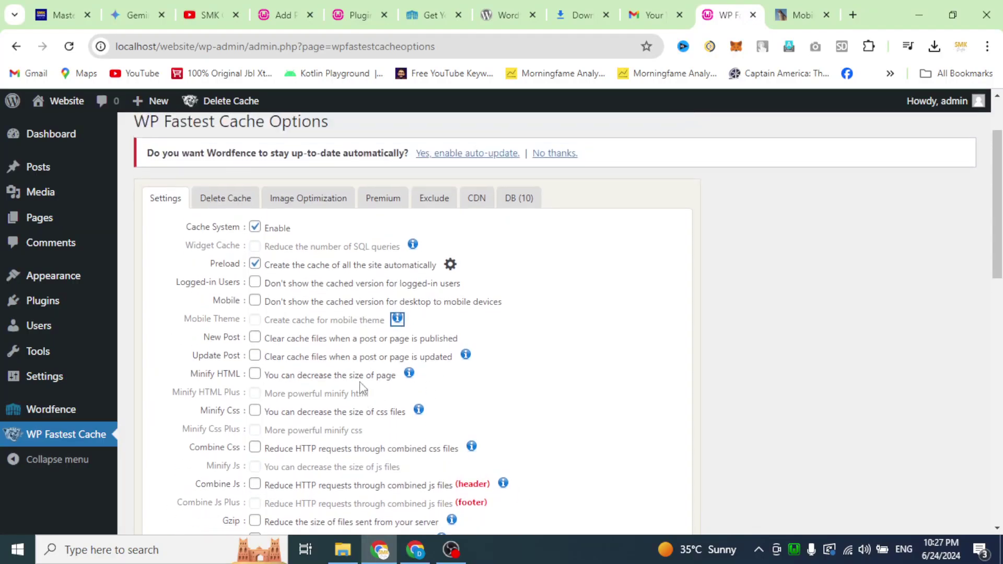
pyautogui.click(222, 201)
pyautogui.scroll(-3, 331, 364)
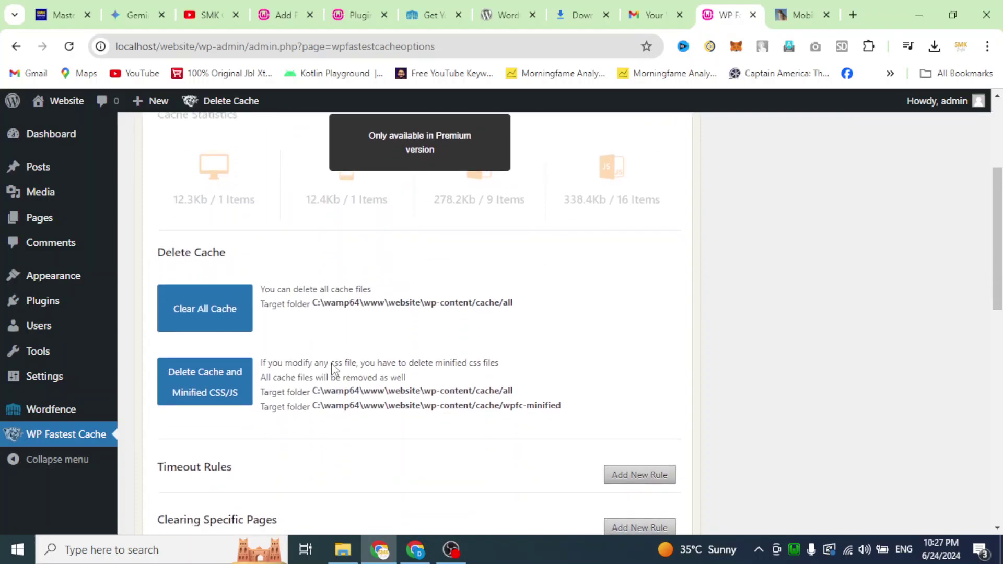
pyautogui.scroll(4, 331, 370)
pyautogui.click(303, 252)
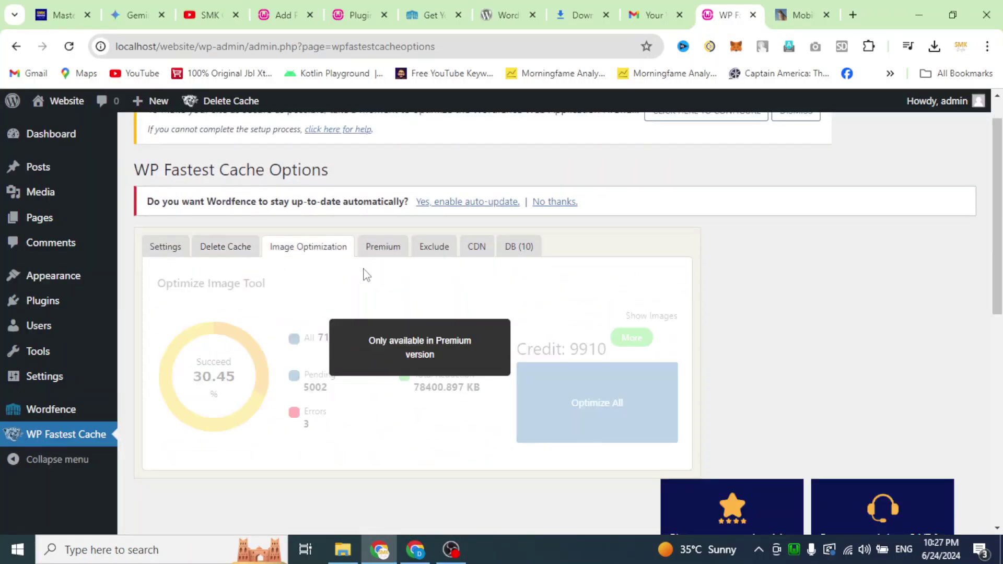
pyautogui.scroll(-2, 408, 407)
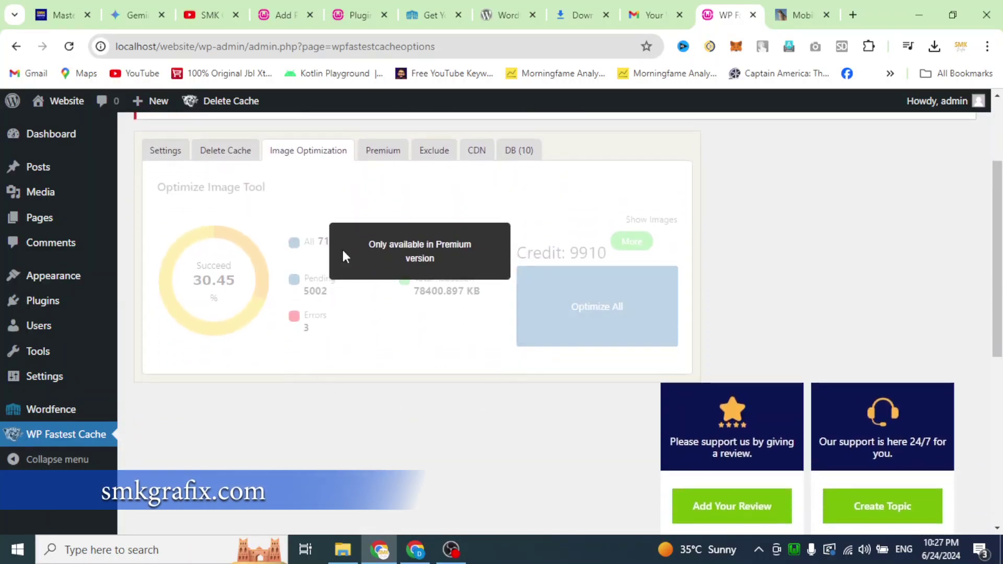
# Review the Premium plans with their prices and included features, and the Database Cleanup options.
pyautogui.click(381, 154)
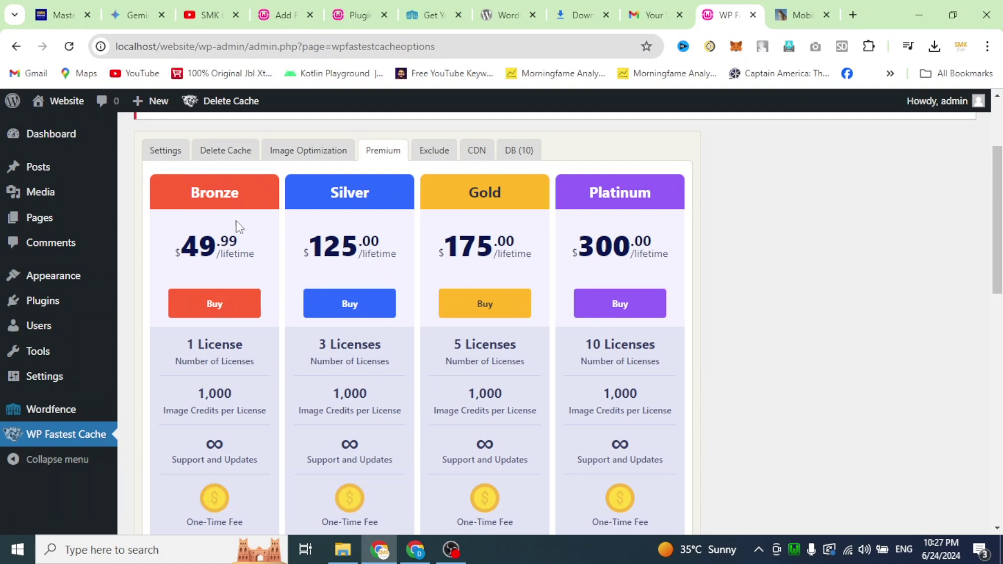
pyautogui.scroll(-1, 354, 458)
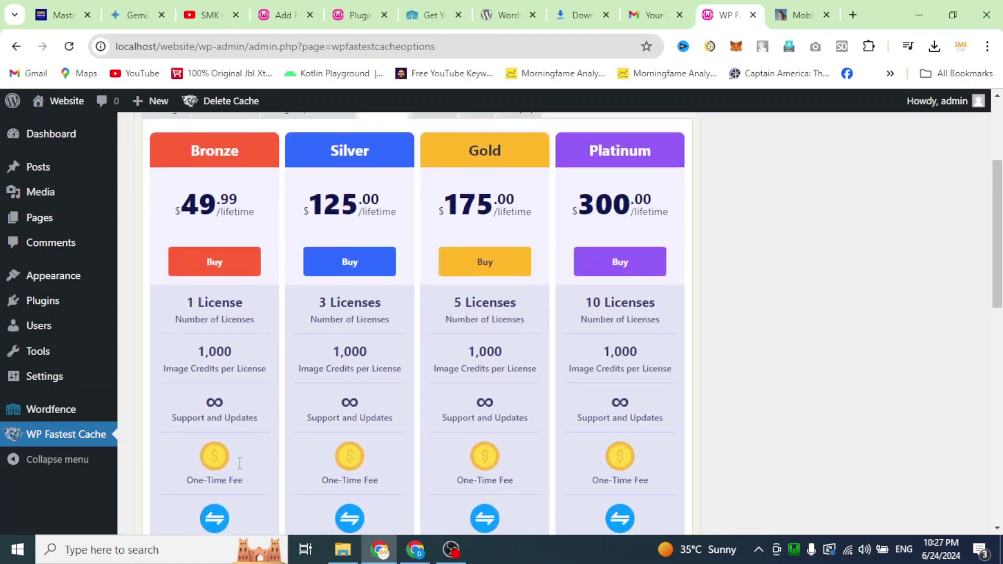
pyautogui.scroll(1, 238, 463)
pyautogui.click(518, 133)
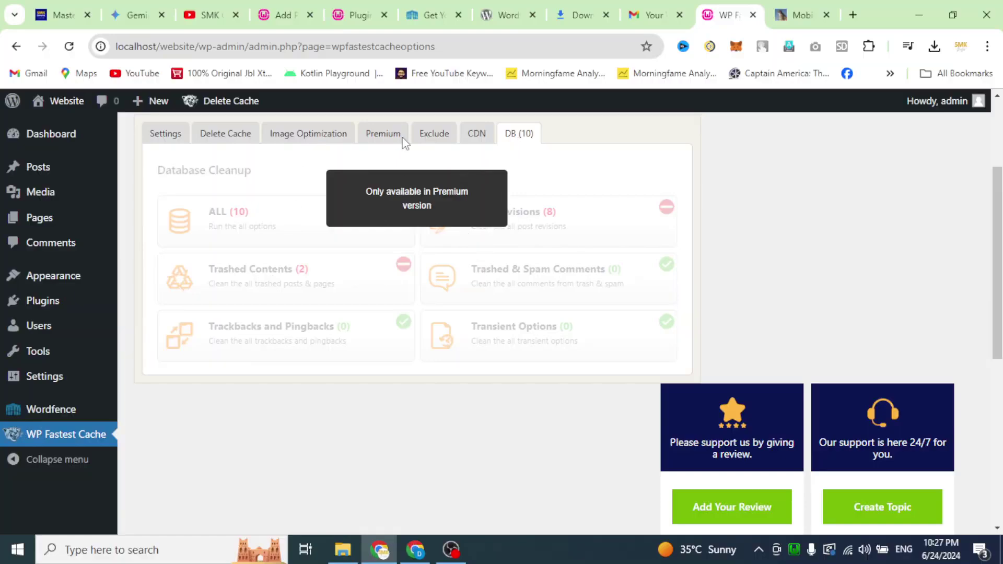
# Return to the general caching settings and look over the full list of options from Cache System to Language.
pyautogui.click(166, 134)
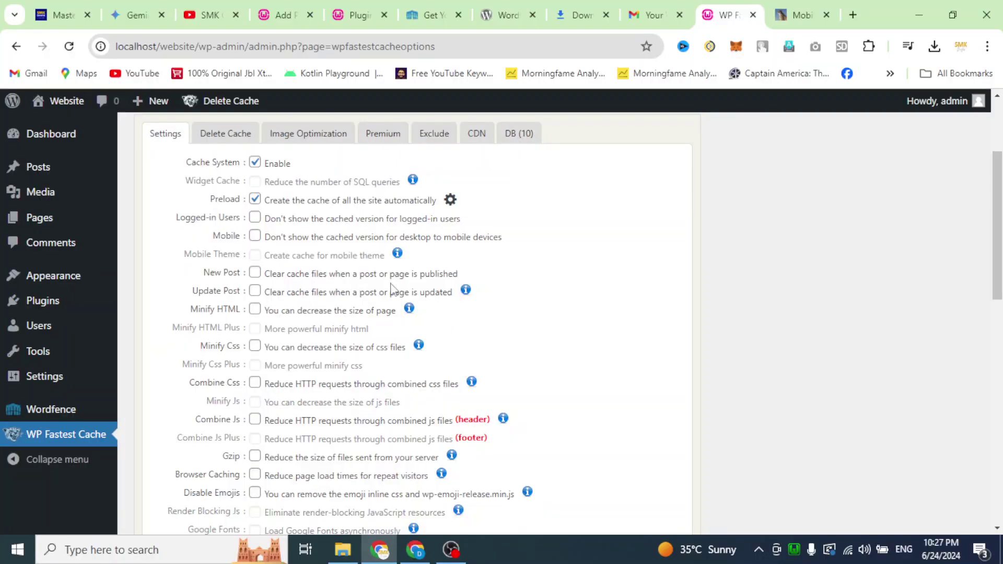
pyautogui.scroll(-5, 451, 377)
pyautogui.scroll(7, 451, 377)
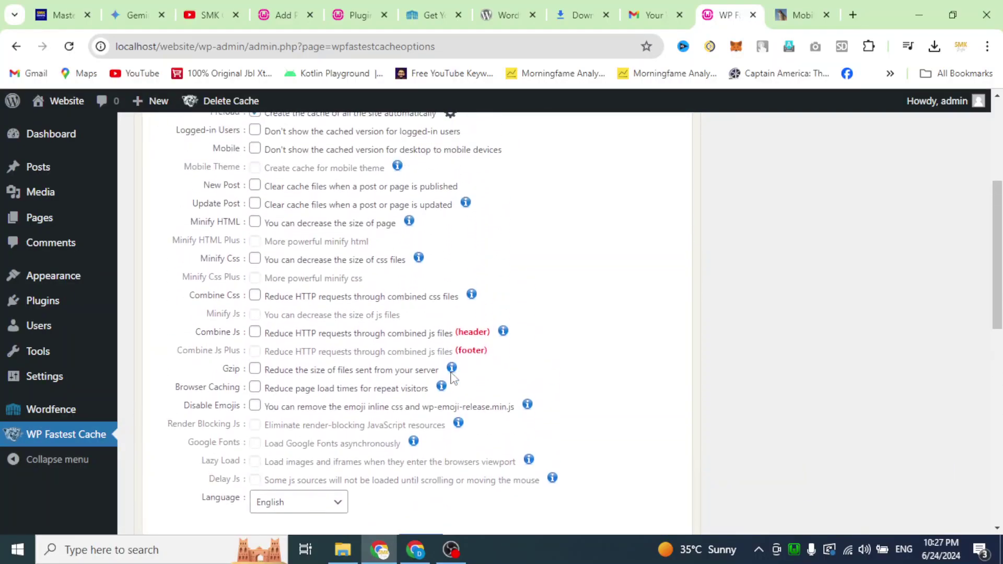
pyautogui.scroll(1, 453, 377)
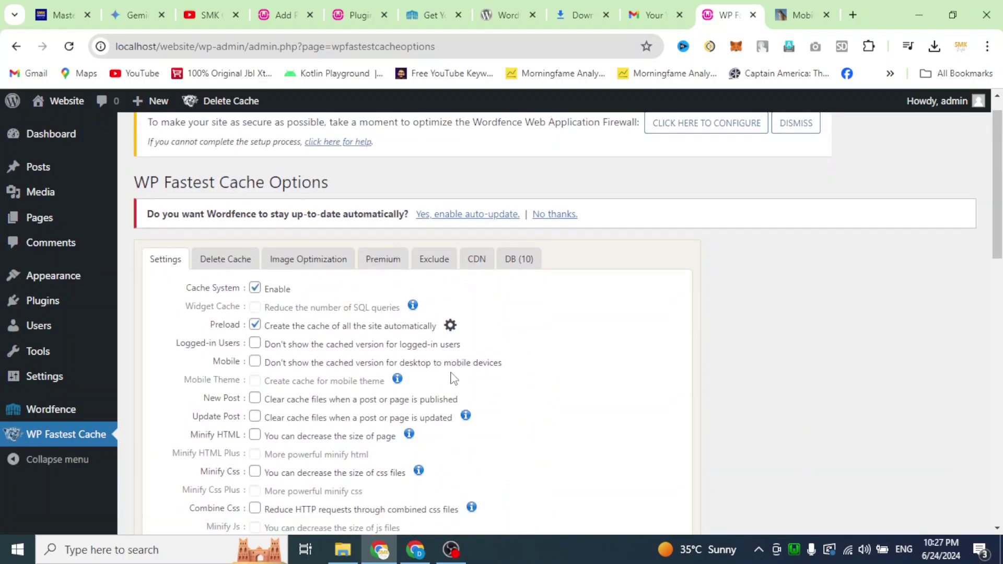